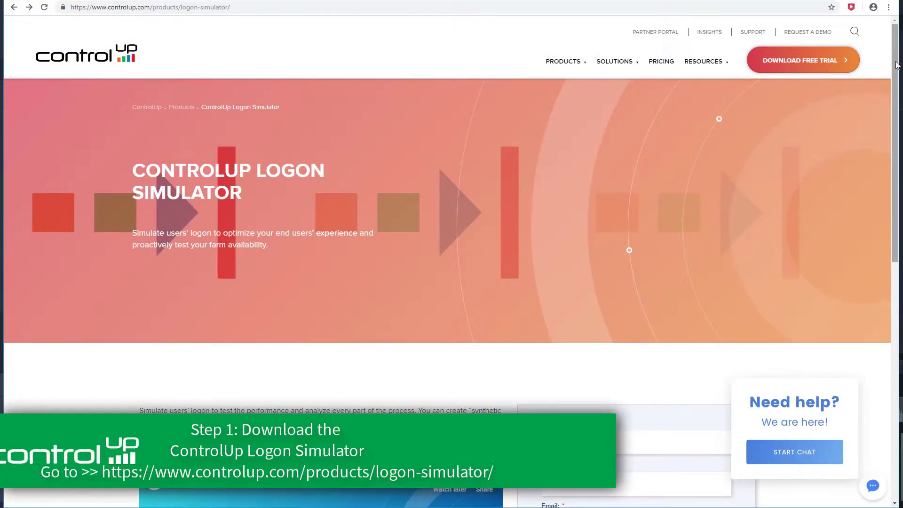
- Autofill the Logon Simulator download form's contact fields, give privacy consent, and request the download
left_click_drag(896, 65, 898, 191)
left_click(625, 179)
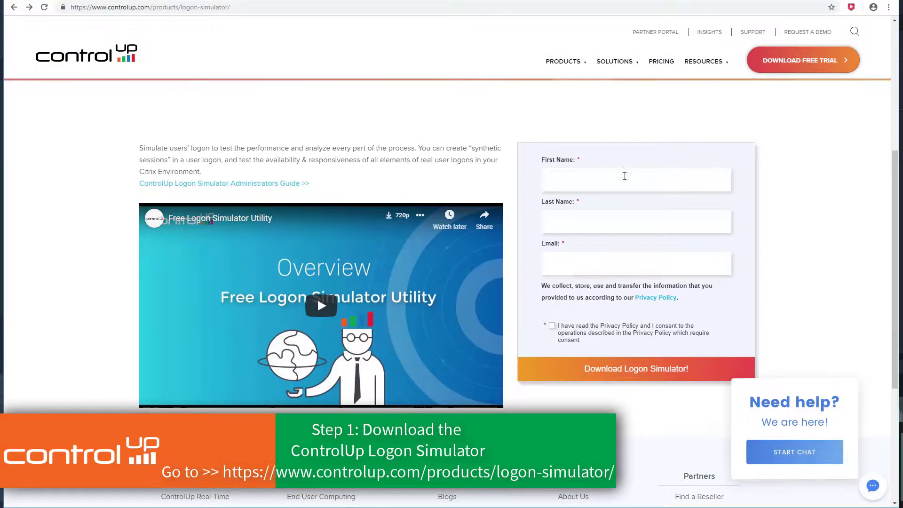
left_click(611, 203)
left_click(552, 326)
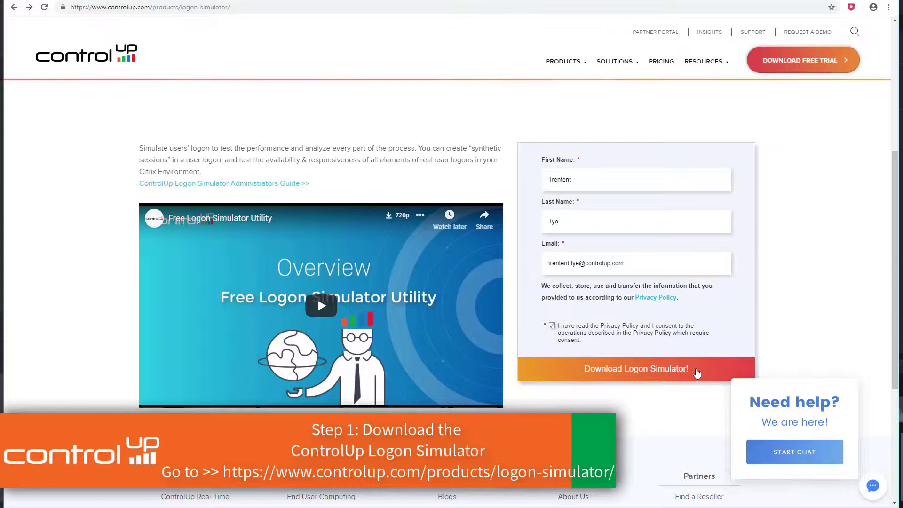
left_click(697, 374)
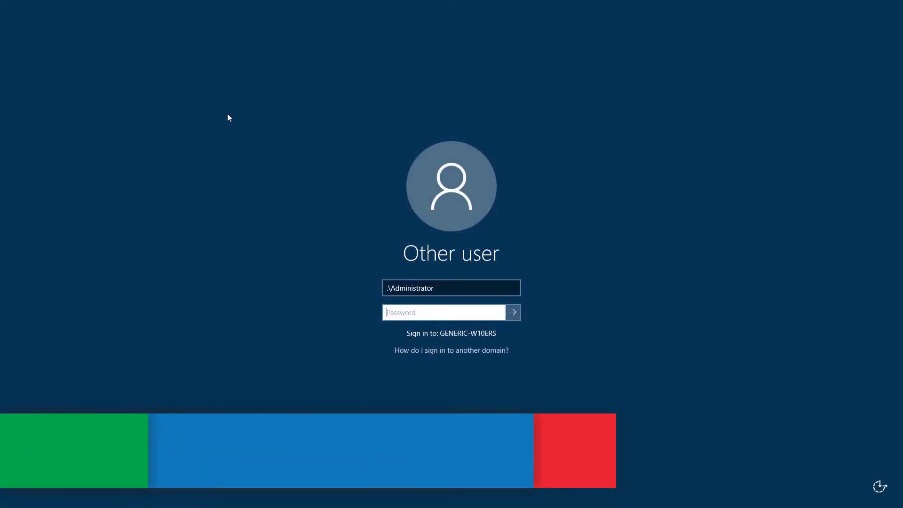
- Sign in as Administrator and install Citrix Workspace App as administrator, finishing without adding an account
type("••••••••")
key("Return")
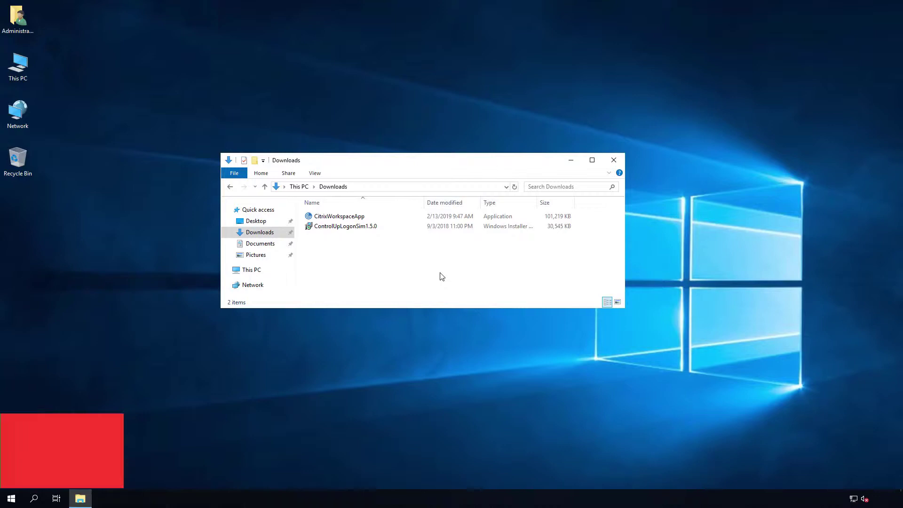
right_click(389, 217)
left_click(414, 234)
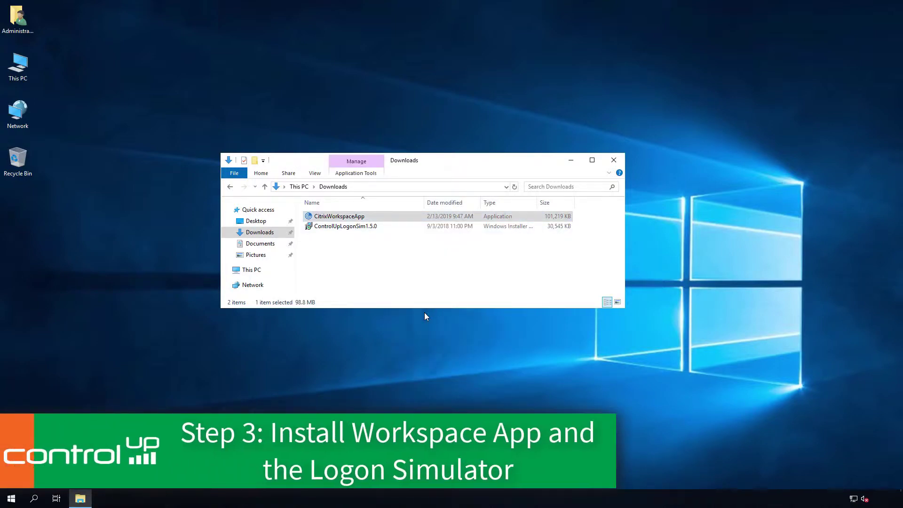
left_click(520, 326)
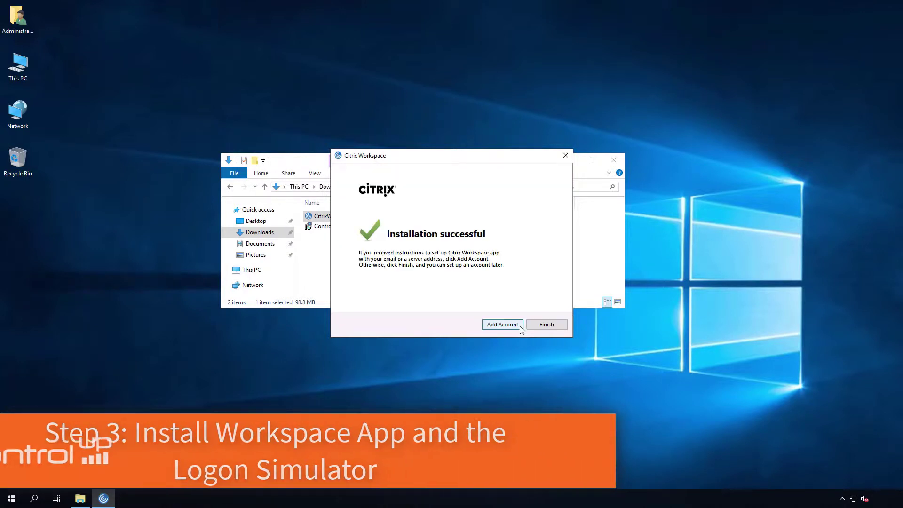
left_click(544, 323)
- Start installing ControlUpLogonSim1.5.0 and accept the default installation folder
left_click(394, 229)
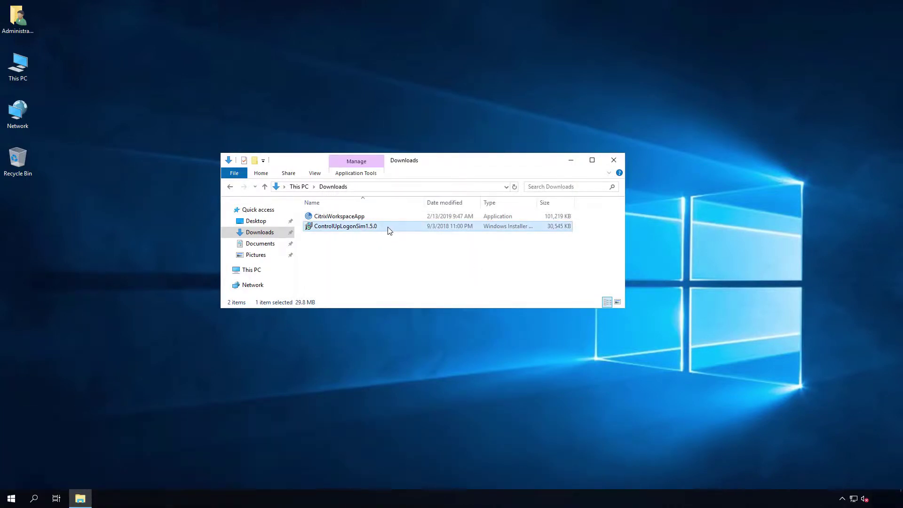
right_click(388, 227)
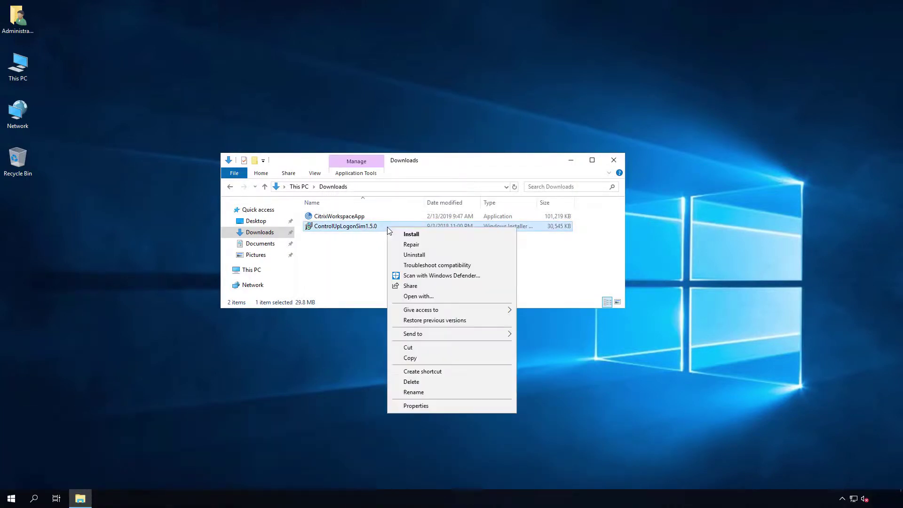
left_click(442, 234)
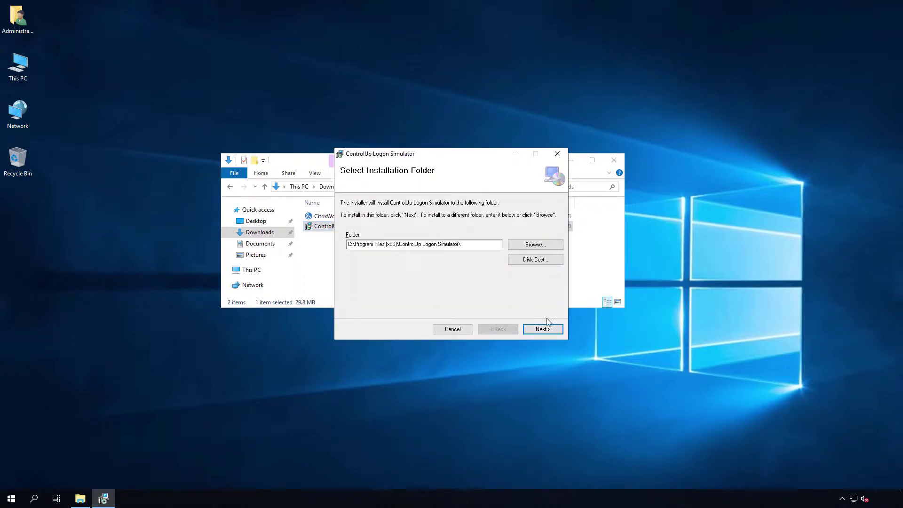
left_click(543, 328)
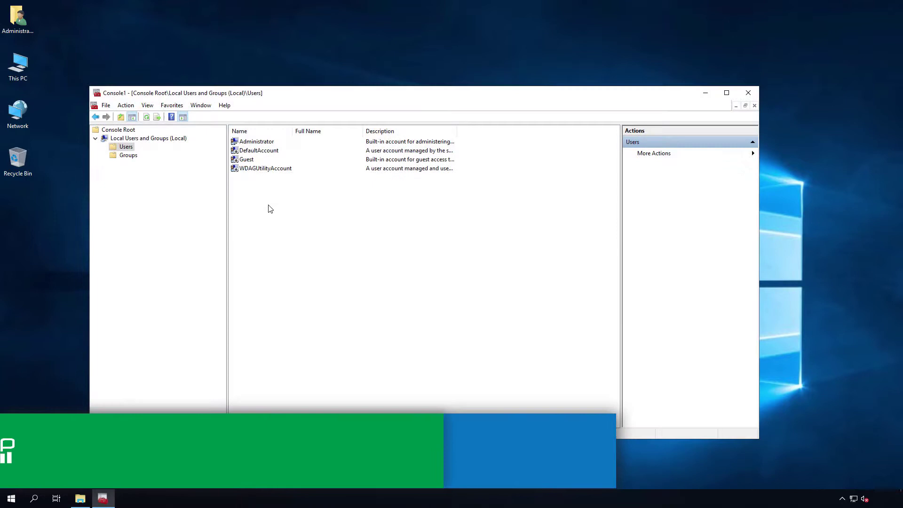
- Create local user LogonSim with a password, unticking 'User must change password at next logon'
right_click(271, 209)
left_click(324, 214)
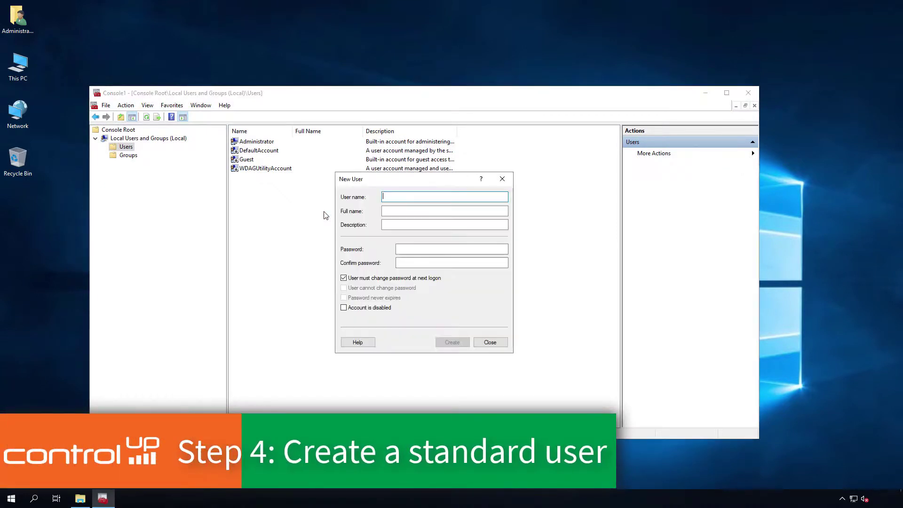
type("LogonSim")
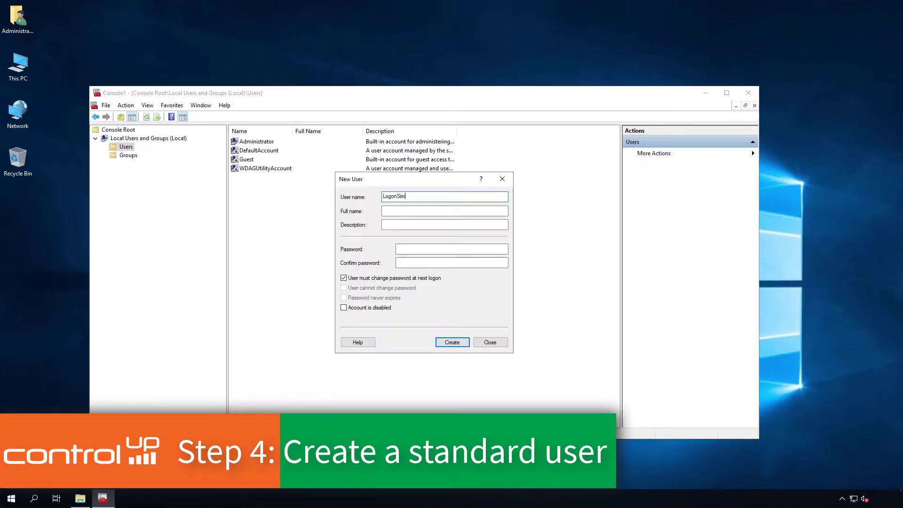
left_click(381, 278)
left_click(452, 249)
type("********")
key("Tab")
type("********")
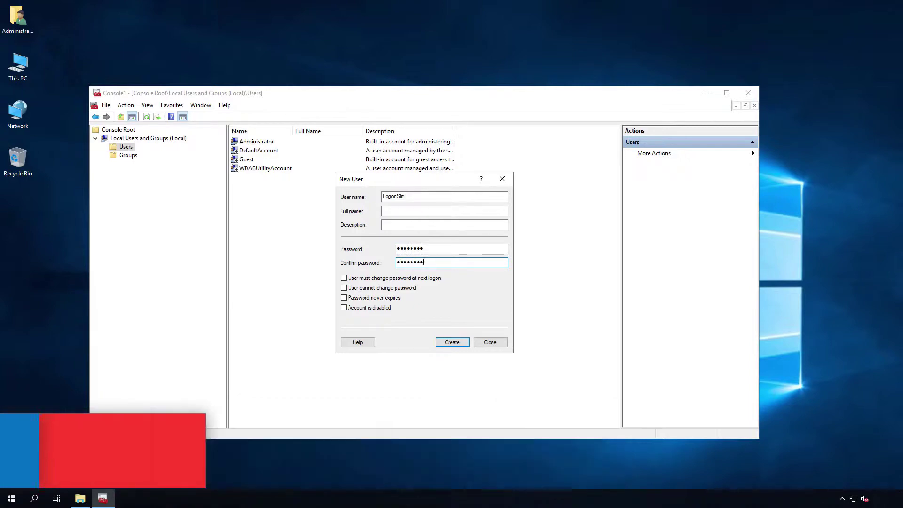
left_click(461, 343)
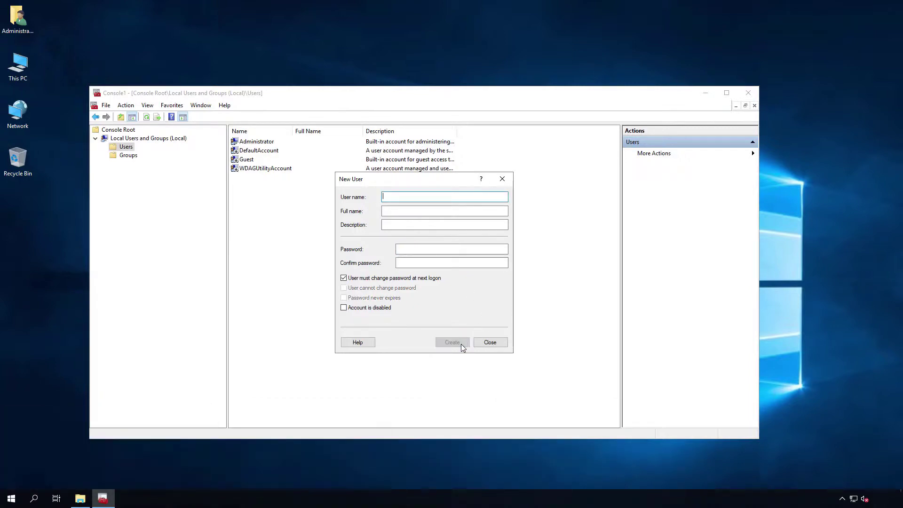
left_click(489, 343)
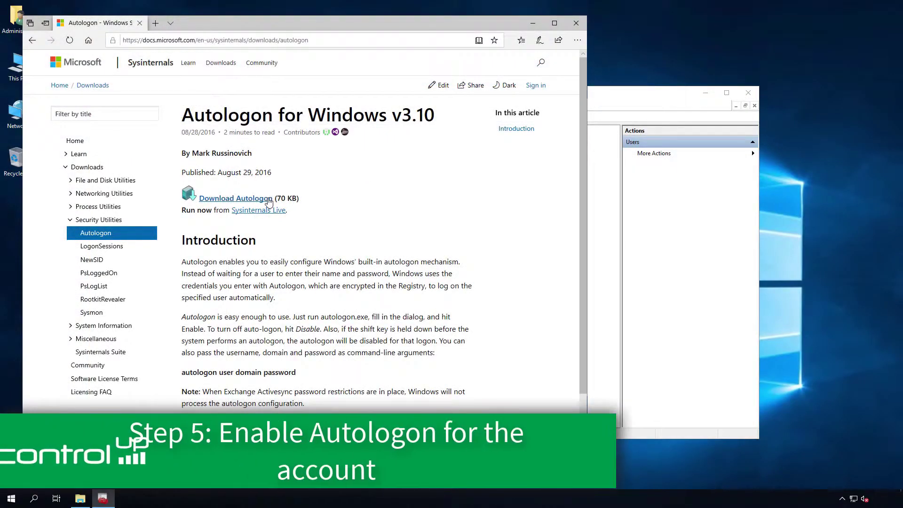
- Run Autologon from Sysinternals Live, accept its licence, and enable auto-logon for LogonSim on GENERIC-W10ERS
left_click(282, 213)
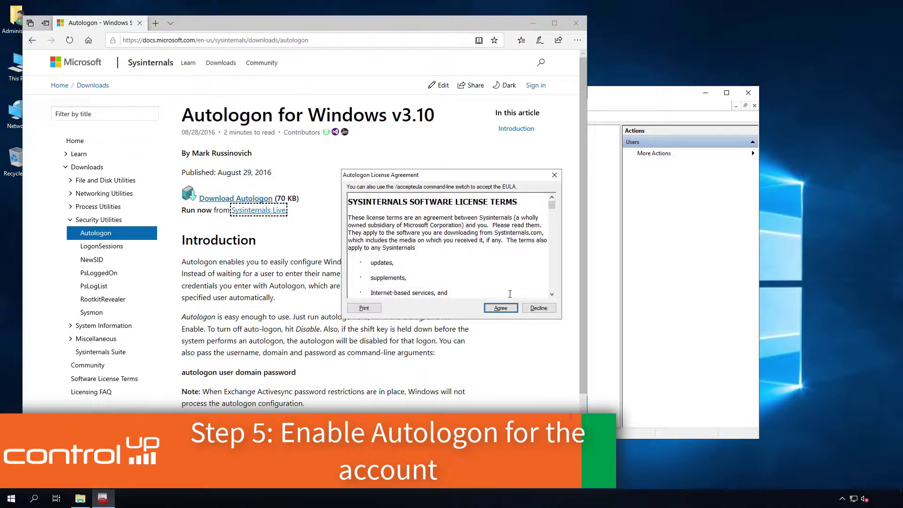
left_click(514, 309)
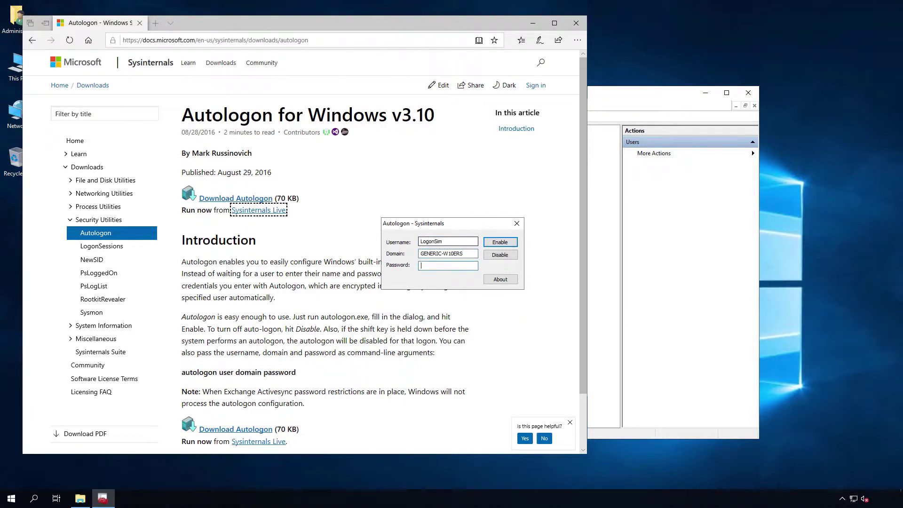
left_click(516, 245)
- Dismiss the autologon confirmation and sign in as LogonSim with its password
left_click(502, 282)
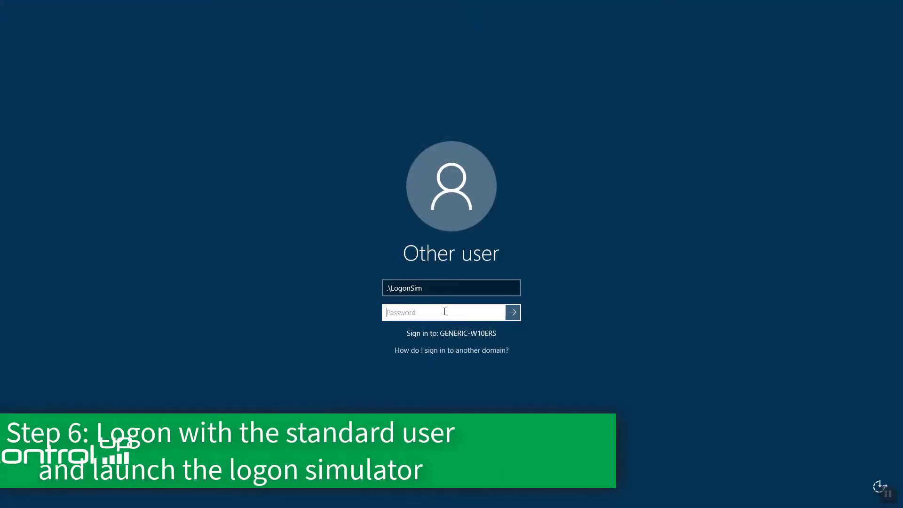
type("********")
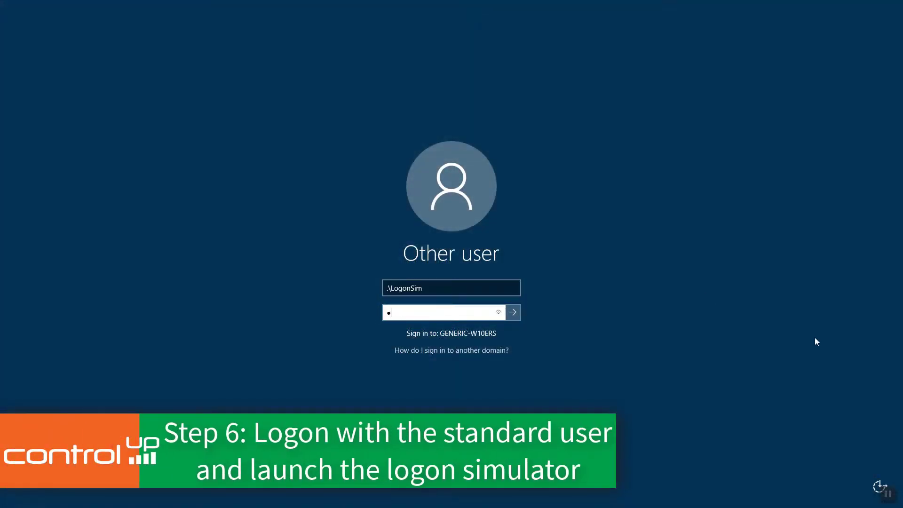
left_click(512, 313)
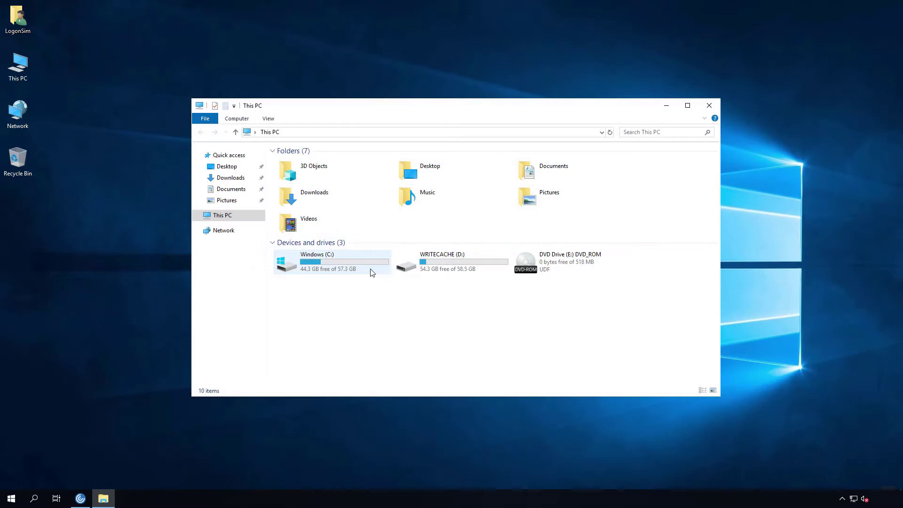
- Launch ControlUpLogonSim from C:\Program Files (x86)\ControlUp Logon Simulator
double_click(371, 266)
double_click(360, 206)
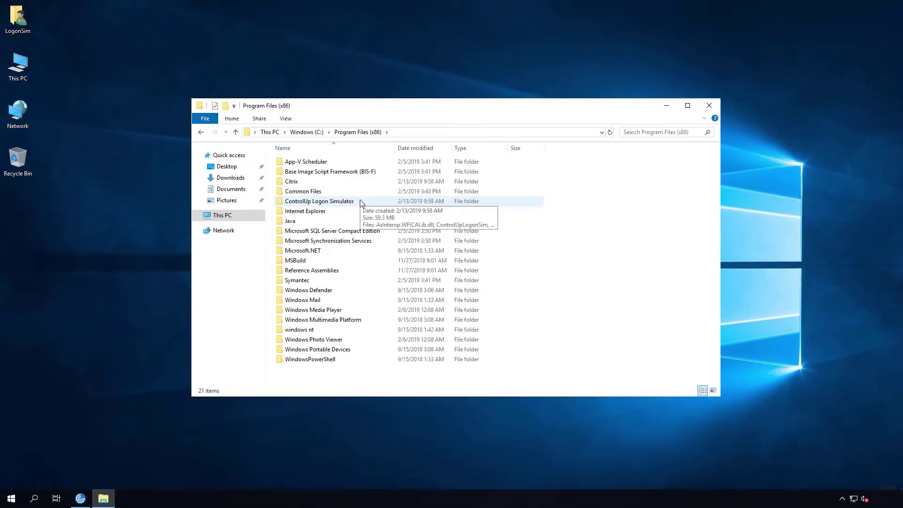
double_click(361, 203)
right_click(358, 172)
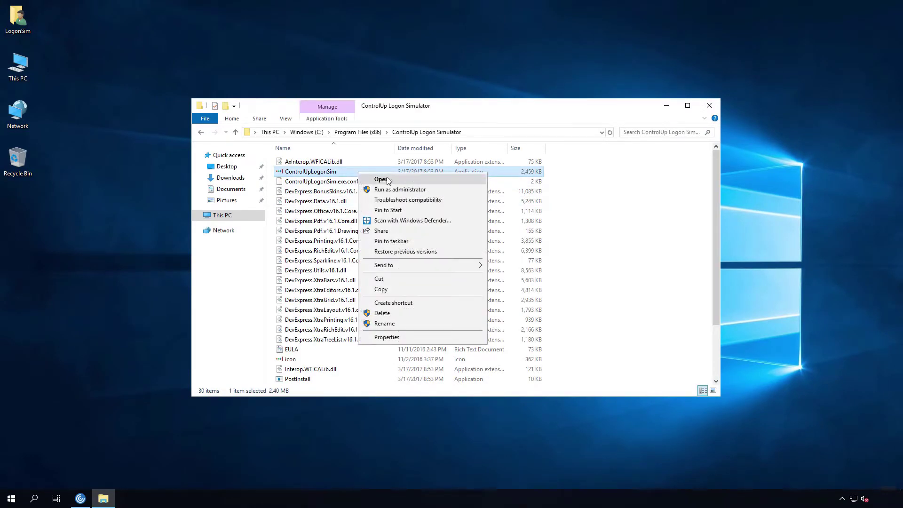
left_click(418, 179)
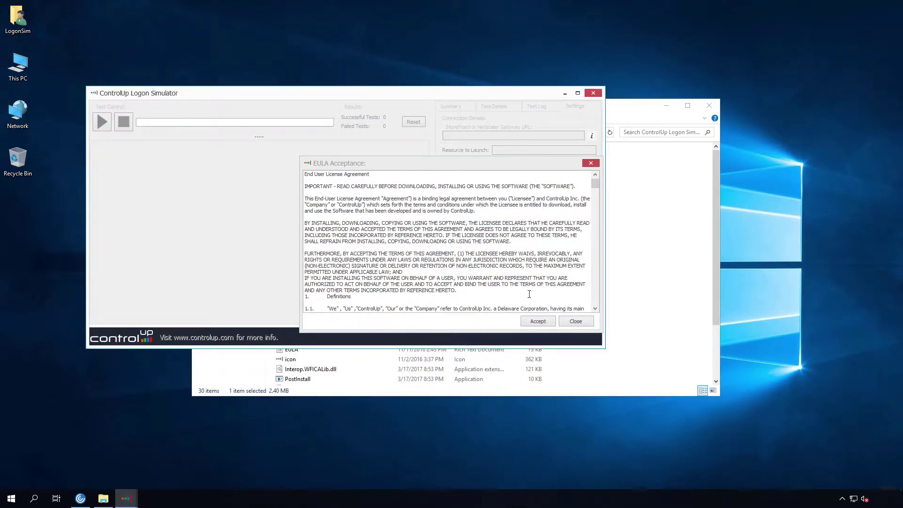
- Accept the EULA, set Hyperspace 2014 as the resource to launch, and run a logon test
left_click(537, 321)
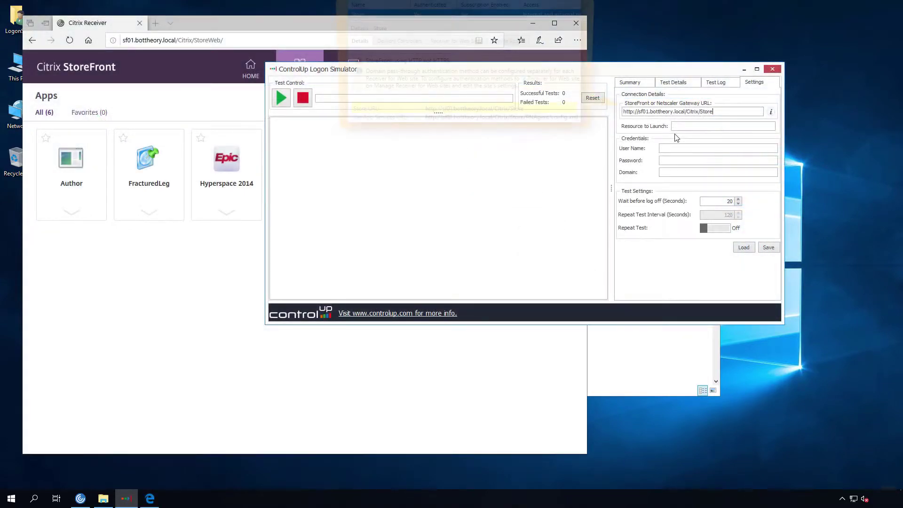
left_click(685, 127)
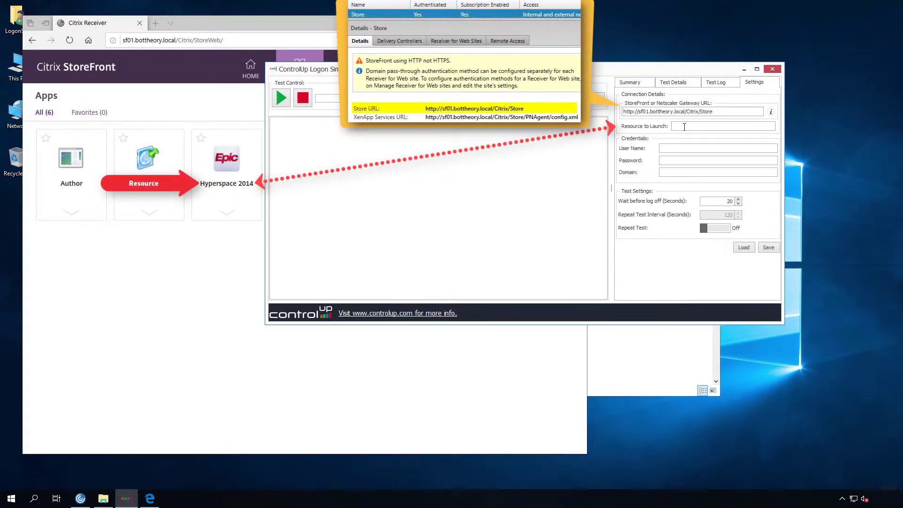
type("Hyperspace 2014")
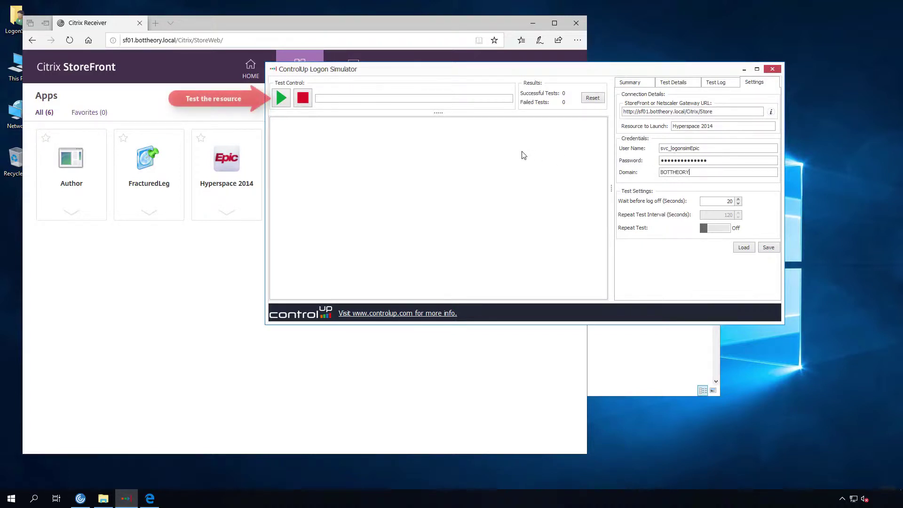
left_click(285, 104)
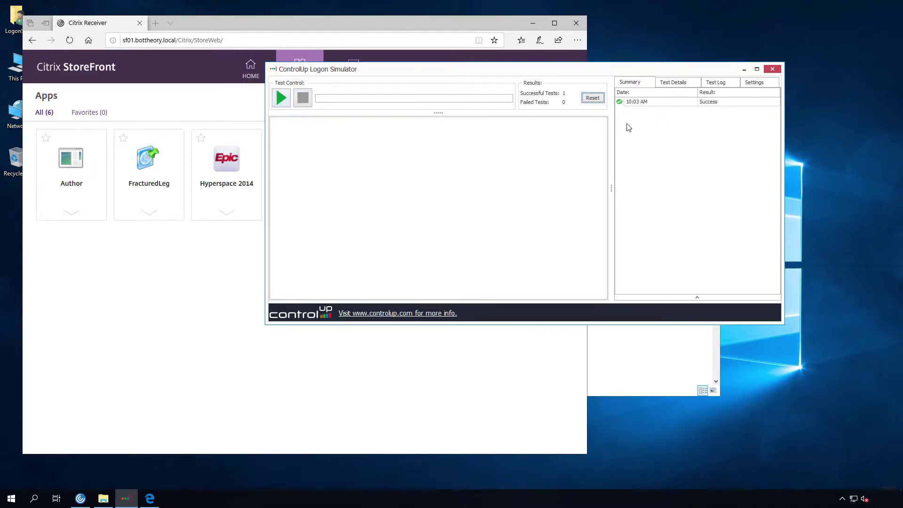
- Turn Repeat Test on and save the configuration as LogonSim_Hyperspace2014 in C:\Swinst
left_click(752, 83)
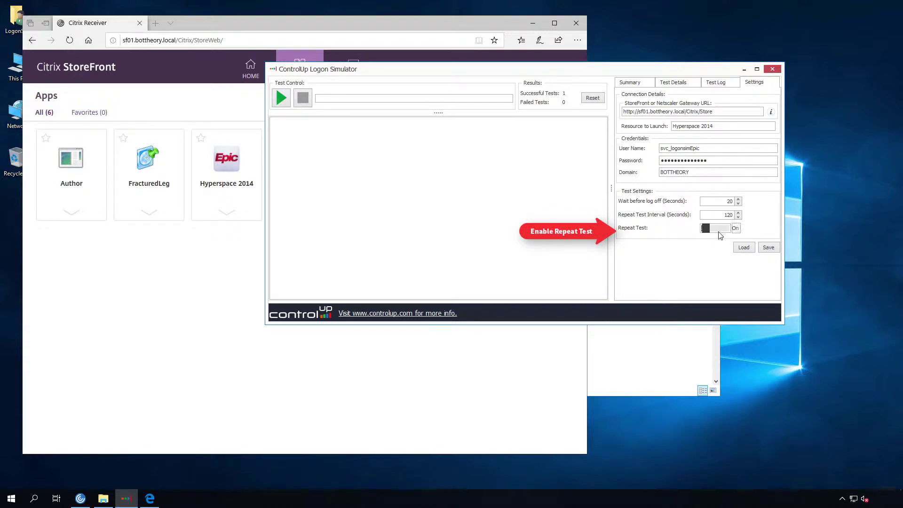
left_click(768, 248)
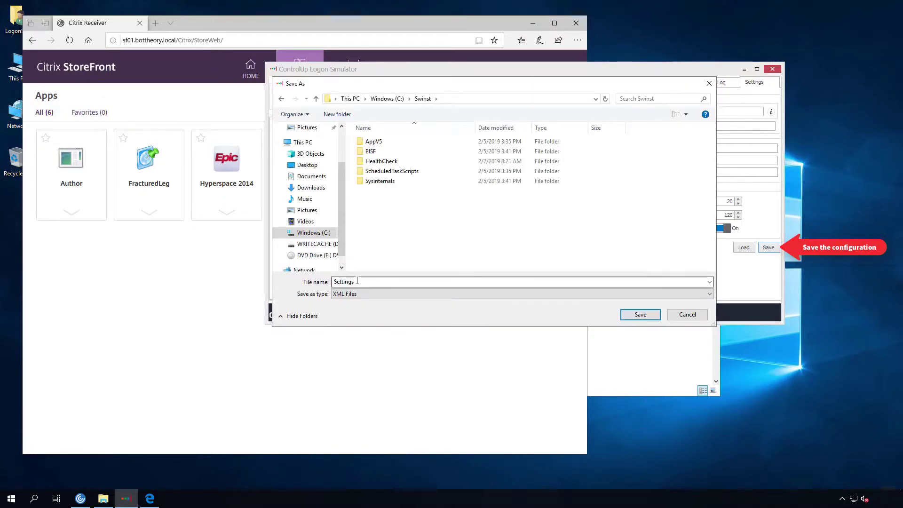
type("LogonSim_Hyperspace2014")
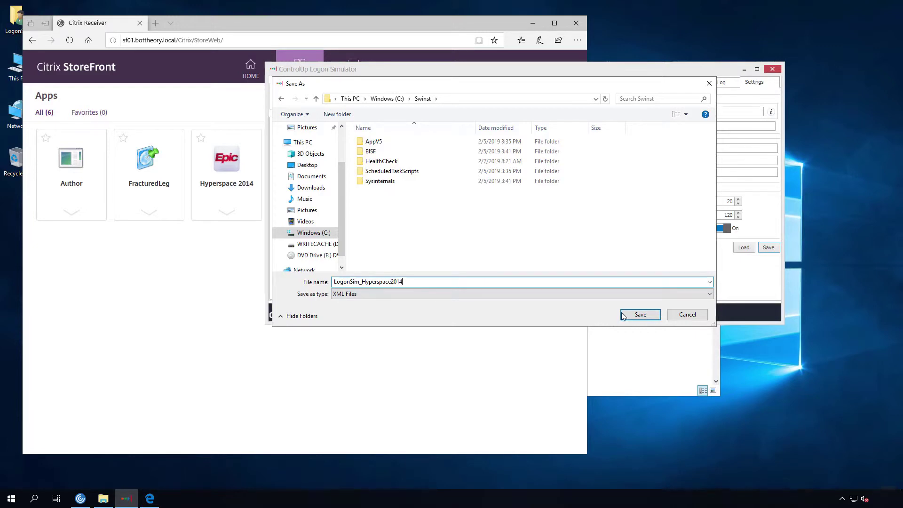
left_click(640, 314)
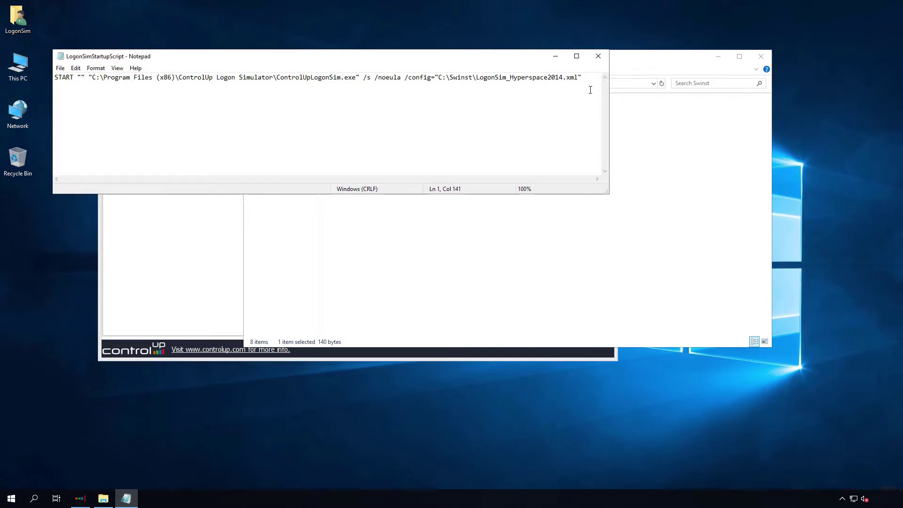
- Close the LogonSimStartupScript file in Notepad
left_click(599, 56)
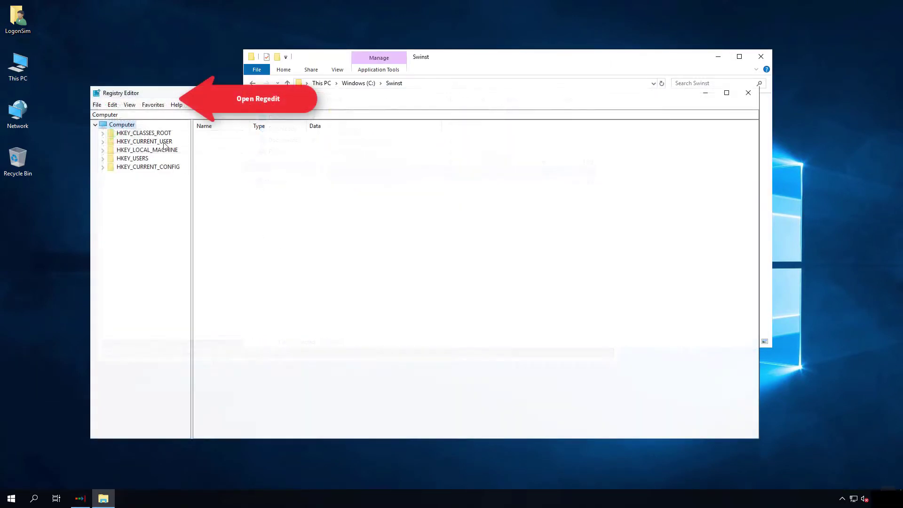
- Navigate to HKEY_CURRENT_USER\Software\Microsoft\Windows\CurrentVersion\Run and widen the key tree
double_click(144, 141)
double_click(141, 218)
key("m")
key("Right")
type("windows")
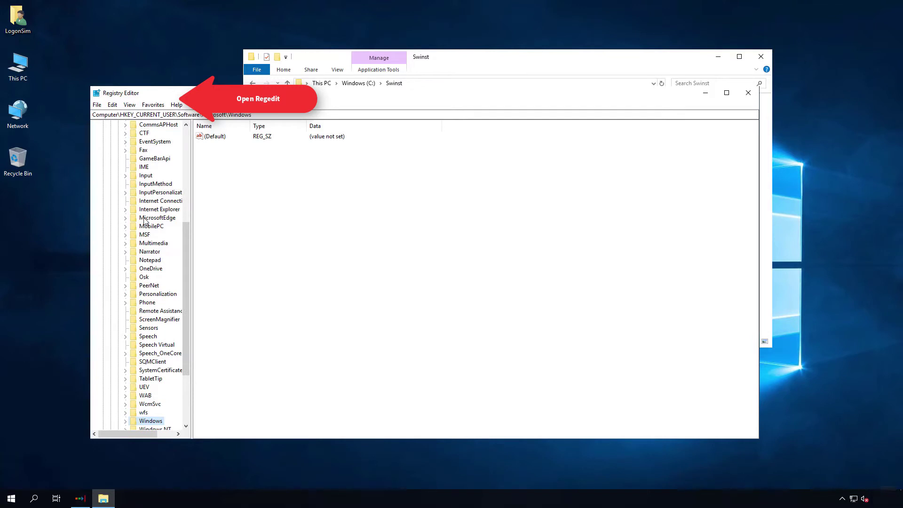
key("Right")
type("currentversion")
key("Right")
type("run")
left_click_drag(192, 272, 229, 270)
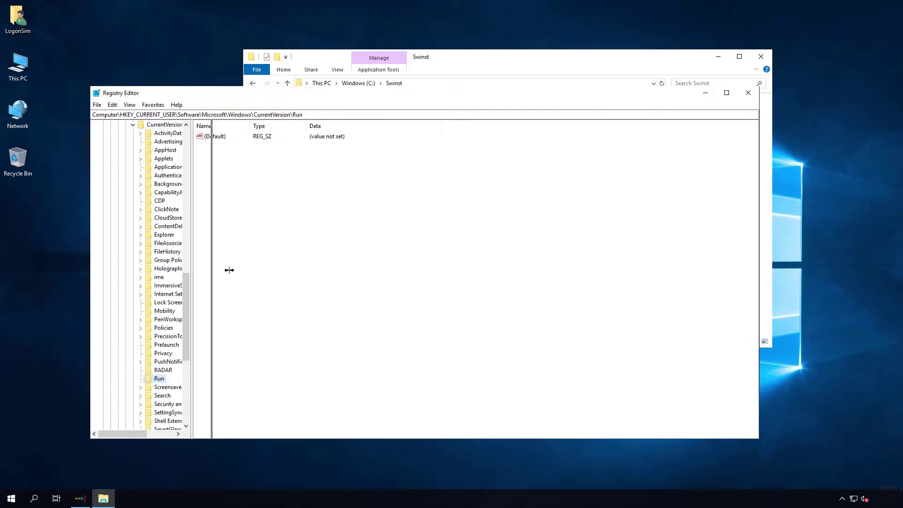
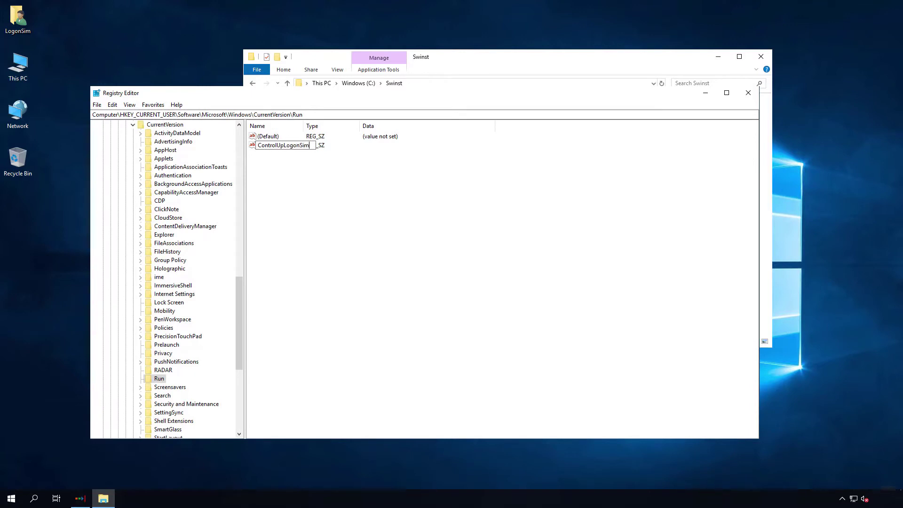
- Name the string ControlUpLogonSimulator and set its data to the copied path C:\Swinst\LogonSimStartupScript.cmd
key("Return")
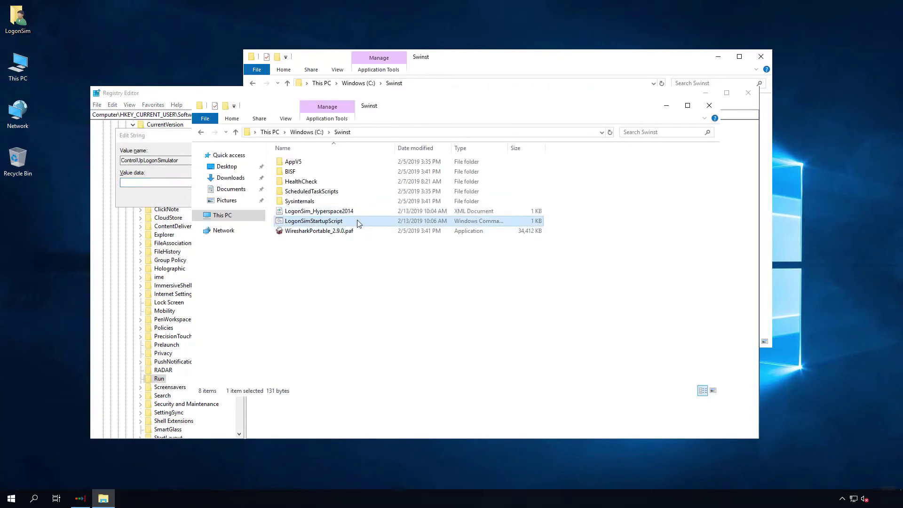
right_click(360, 222)
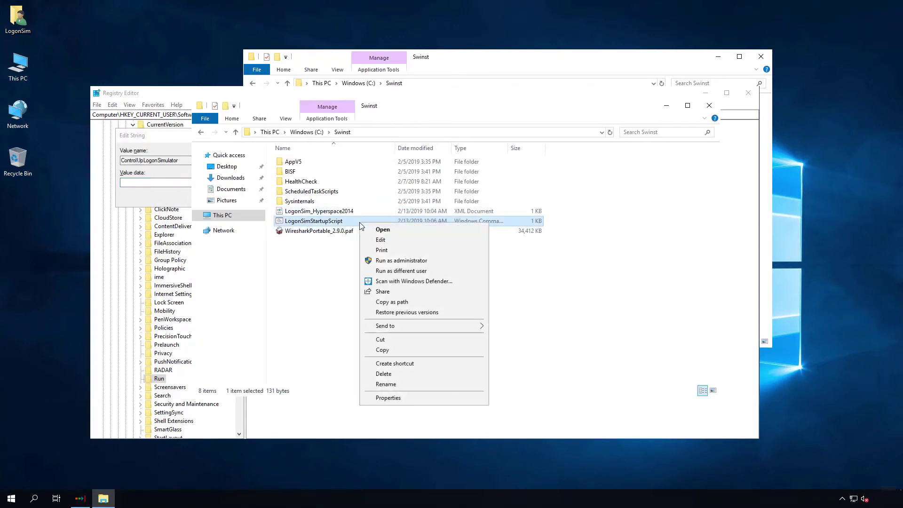
left_click(453, 302)
left_click(143, 182)
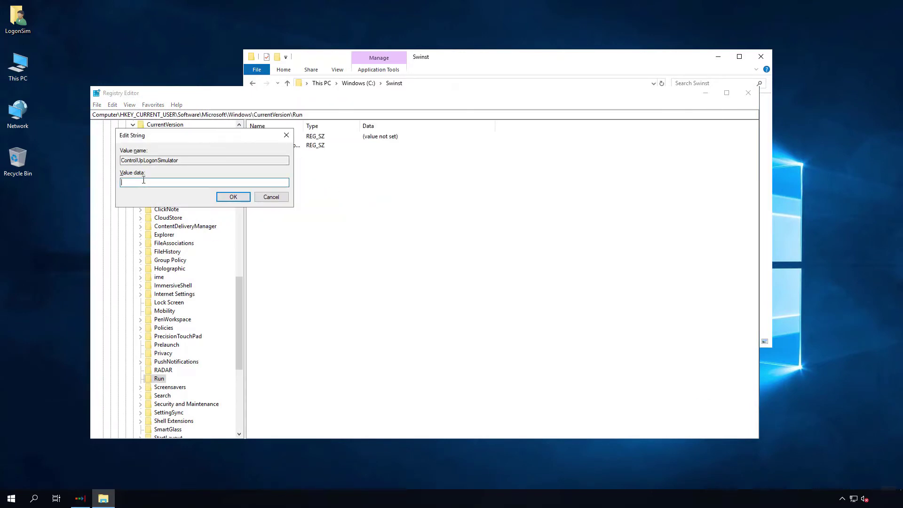
left_click(234, 197)
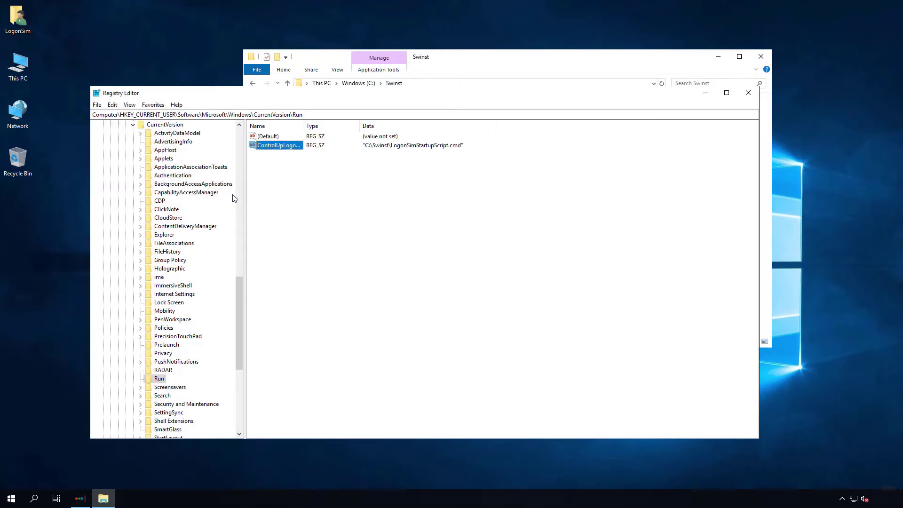